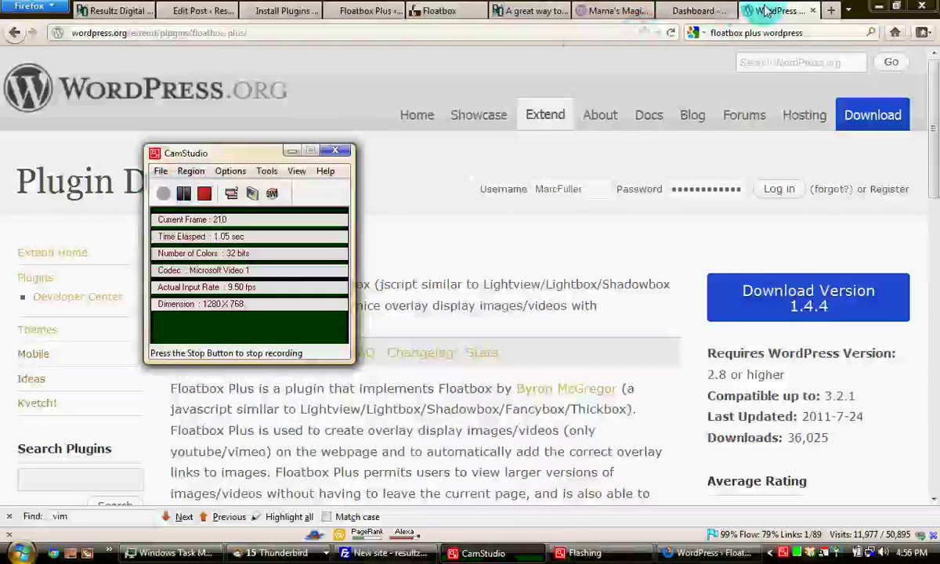
- Search for the Floatbox Plus plugin on the site's Install Plugins page
{"action": "left_click", "coordinate": [766, 11]}
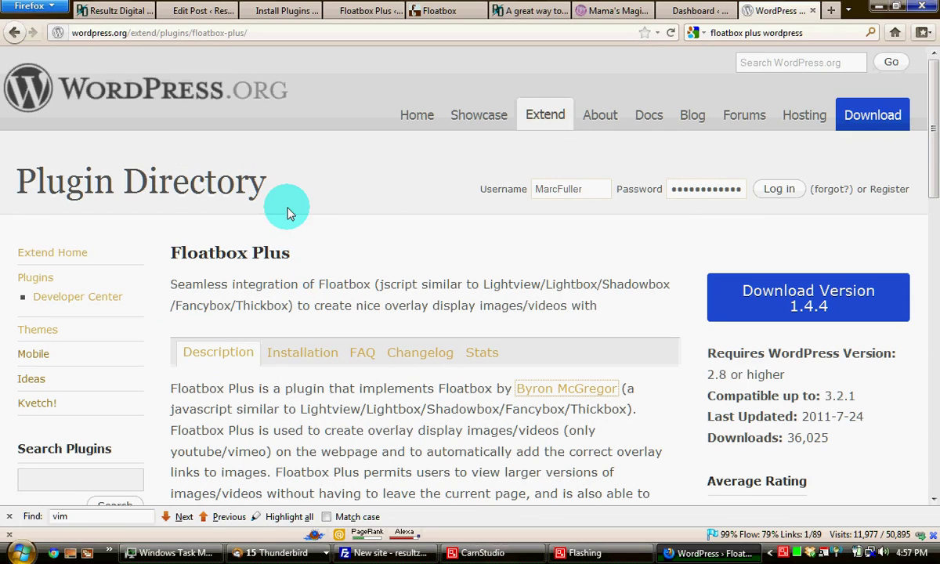
{"action": "left_click", "coordinate": [259, 16]}
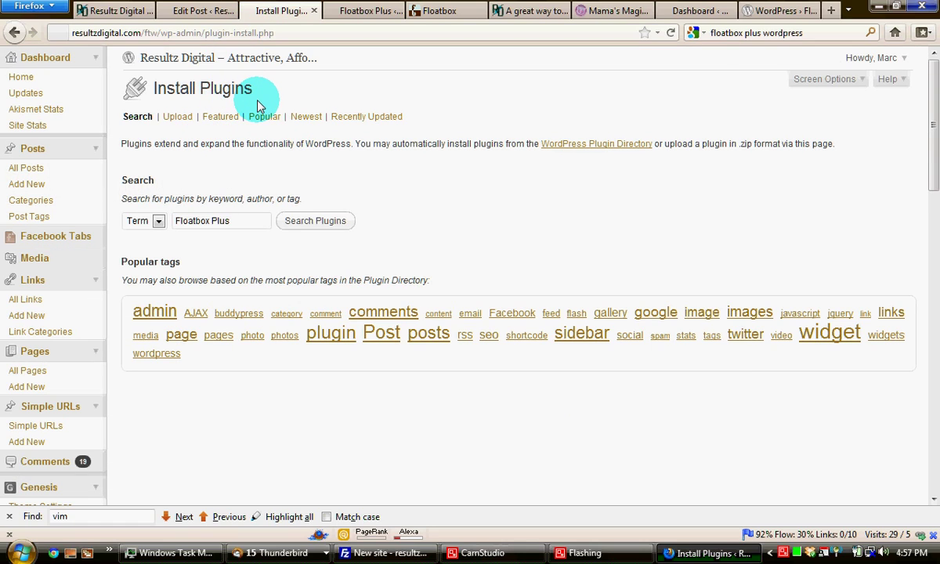
{"action": "left_click", "coordinate": [240, 228]}
{"action": "left_click", "coordinate": [308, 226]}
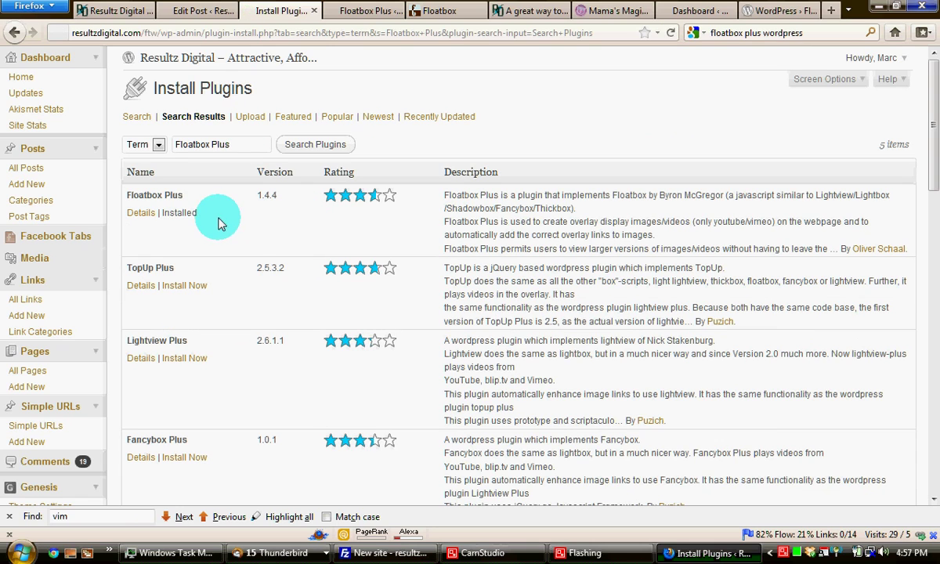
{"action": "mouse_move", "coordinate": [198, 221]}
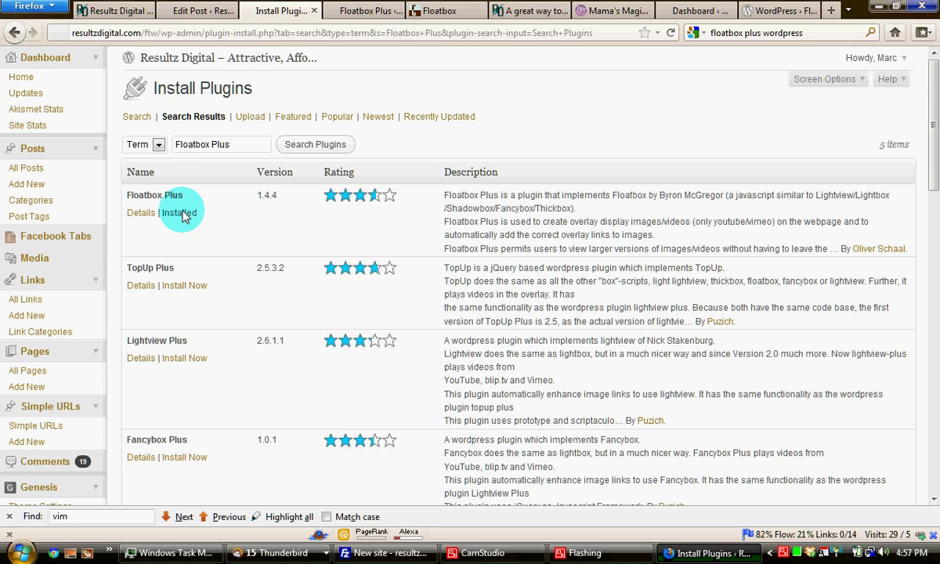
- Open the download page on the Floatbox website, floatboxjs.com
{"action": "left_click", "coordinate": [435, 11]}
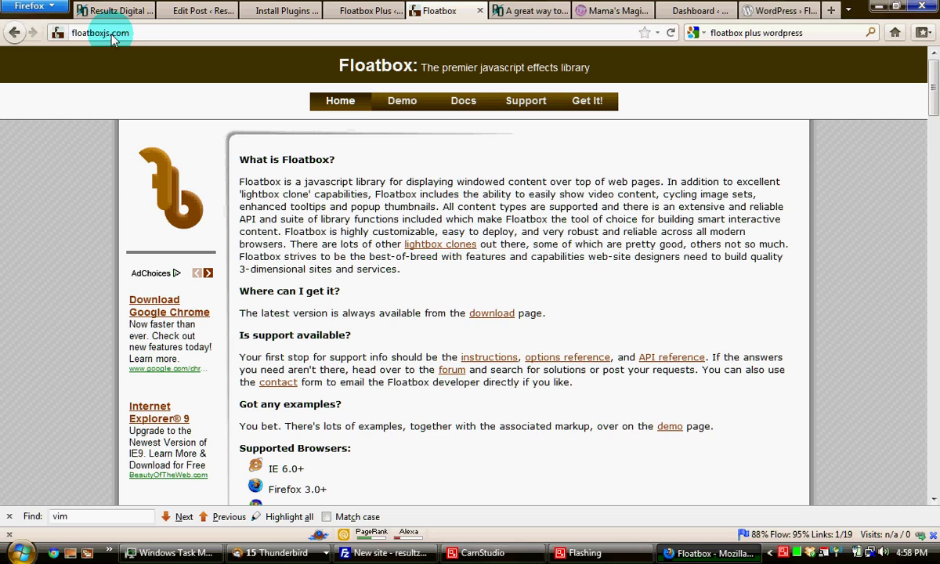
{"action": "left_click", "coordinate": [494, 317]}
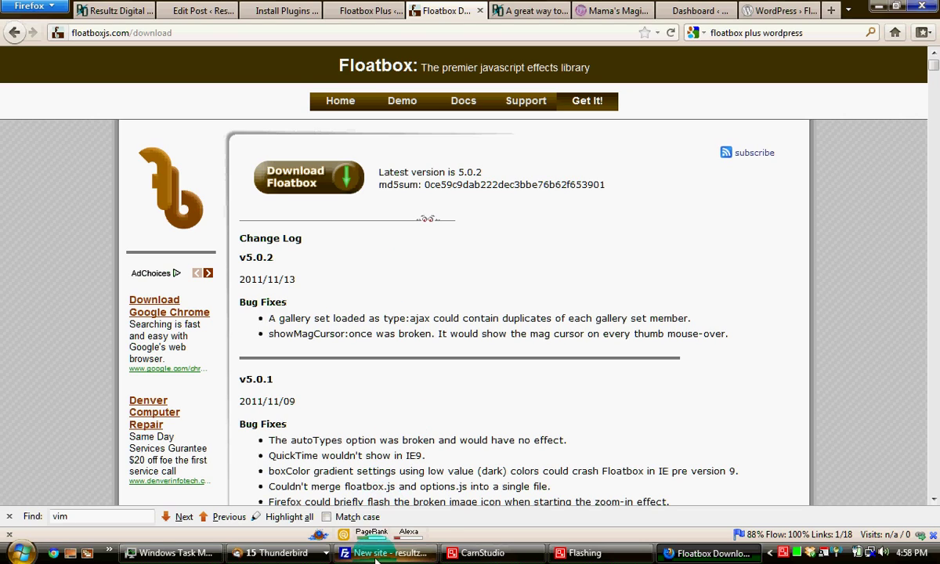
- Switch to FileZilla and open the remote floatbox folder inside wp-content/plugins/floatbox-plus
{"action": "mouse_move", "coordinate": [377, 555]}
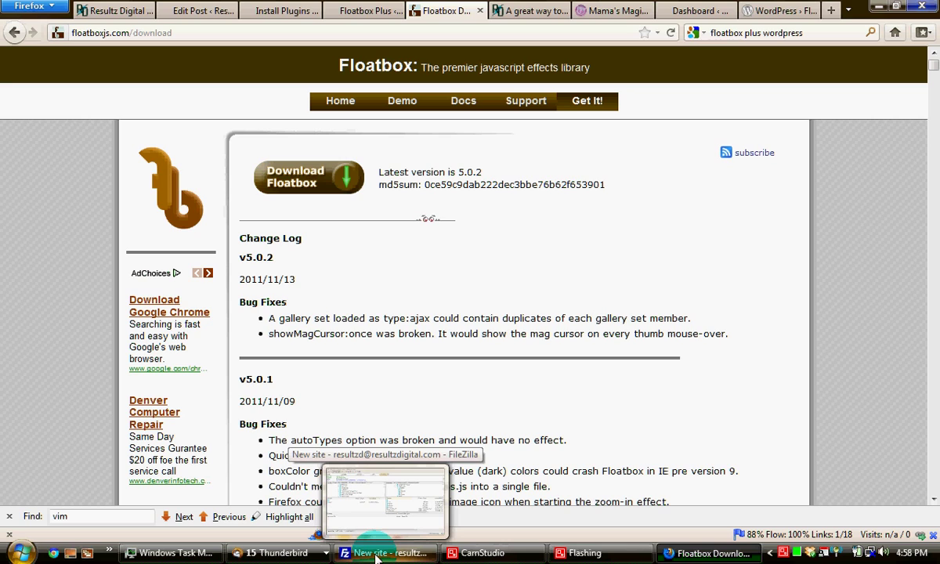
{"action": "left_click", "coordinate": [377, 555]}
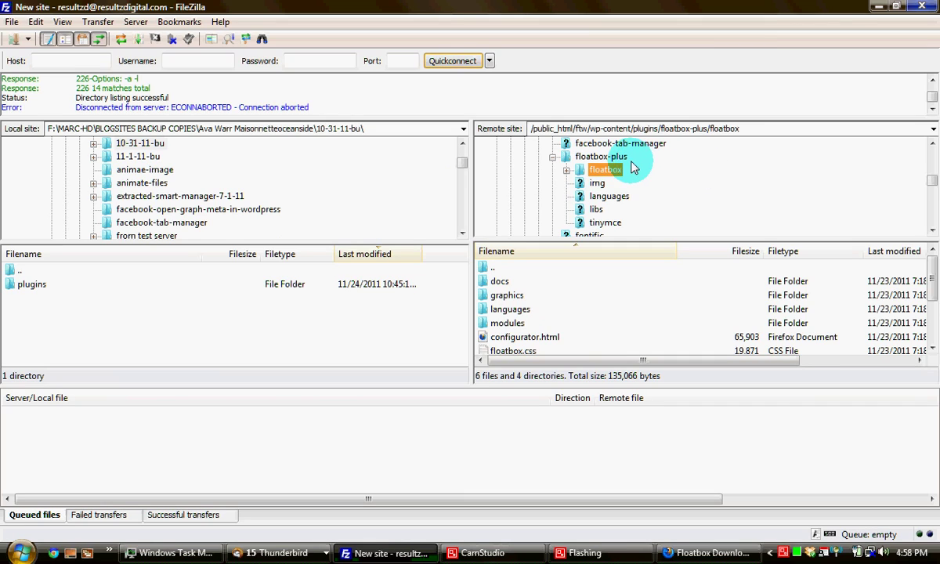
{"action": "key", "text": "Left"}
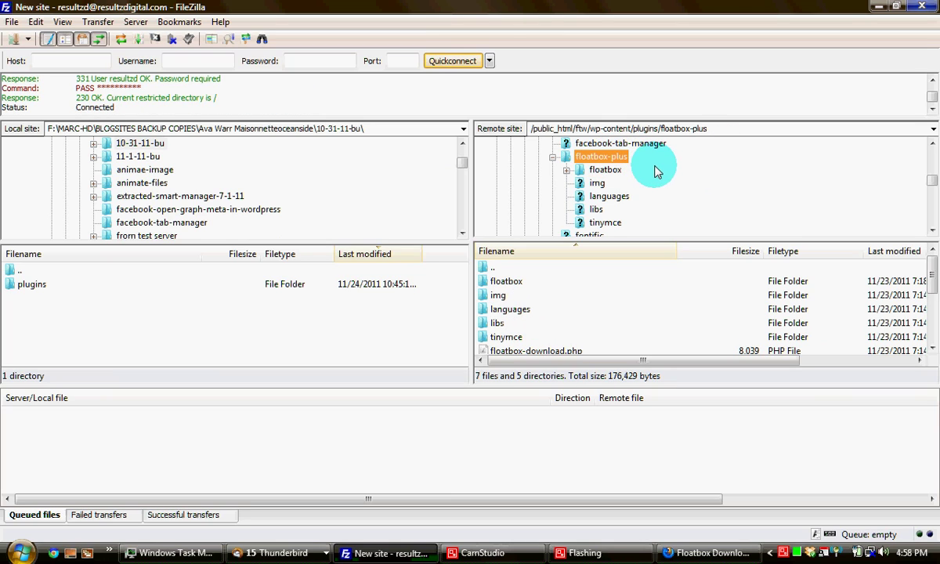
{"action": "left_click", "coordinate": [608, 170]}
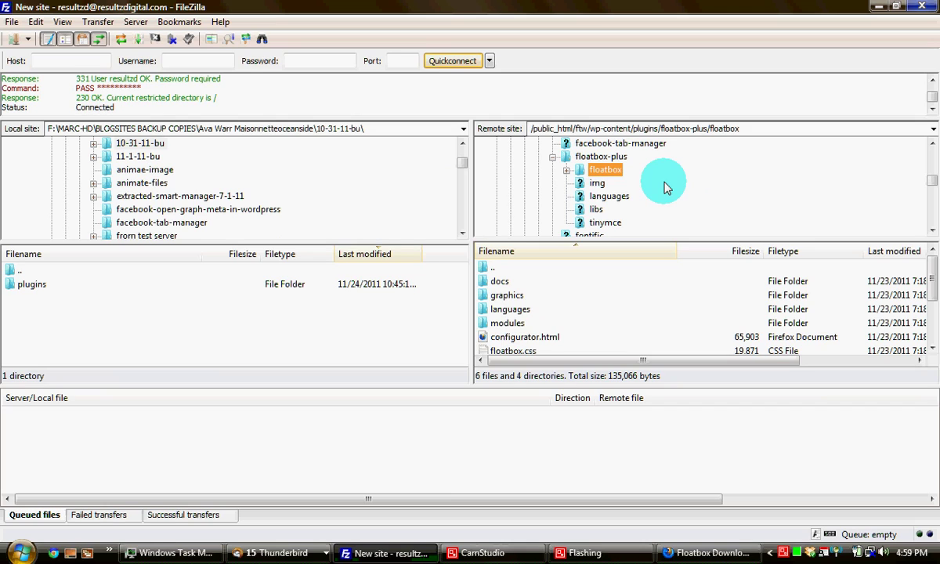
- Switch to Firefox and review the general settings and Floatbox options on the Floatbox Plus settings page
{"action": "mouse_move", "coordinate": [486, 558]}
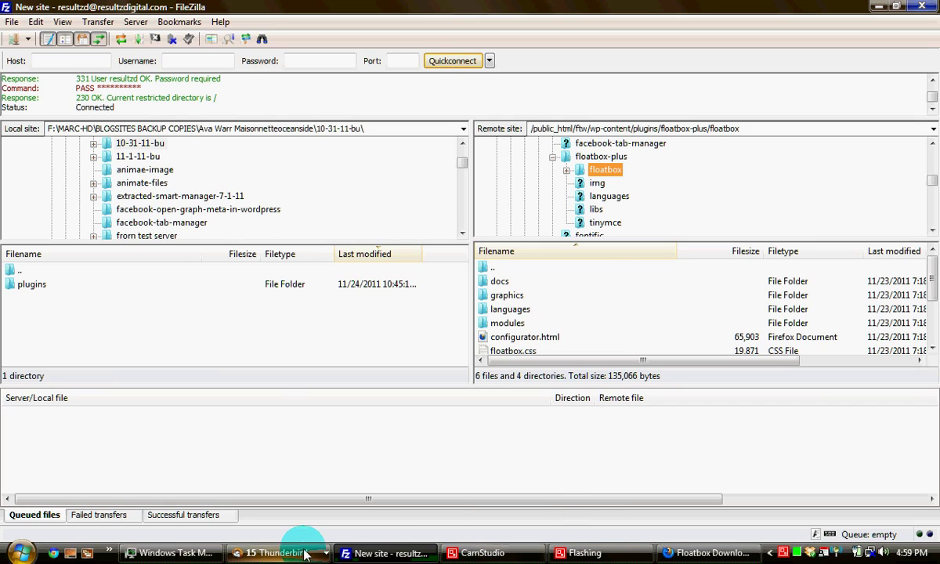
{"action": "mouse_move", "coordinate": [385, 558]}
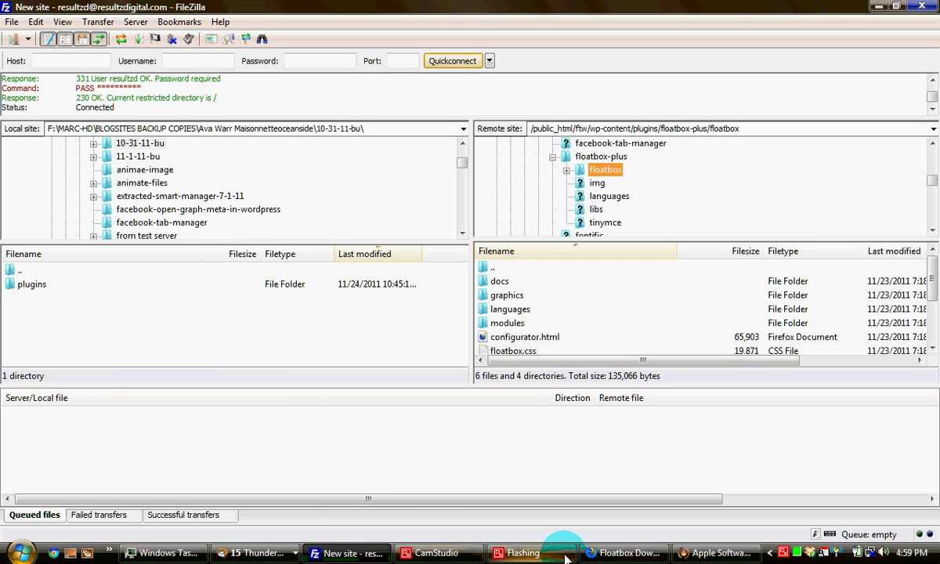
{"action": "left_click", "coordinate": [615, 554]}
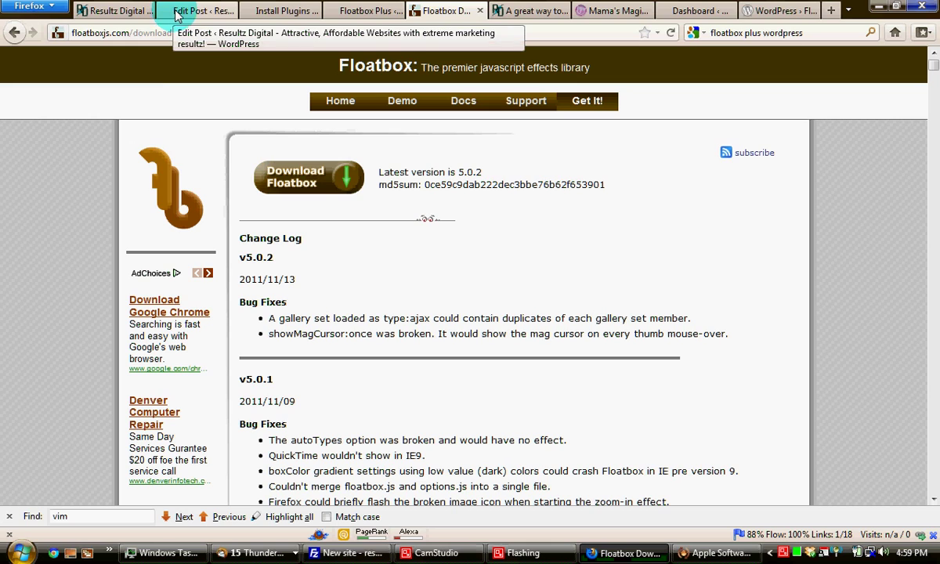
{"action": "left_click", "coordinate": [354, 15]}
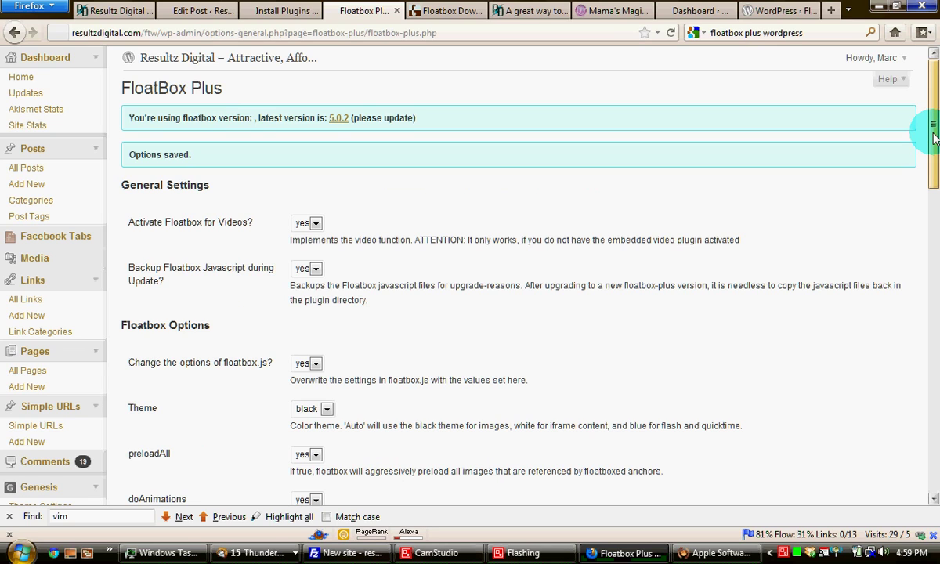
{"action": "left_click_drag", "start_coordinate": [934, 137], "coordinate": [935, 163]}
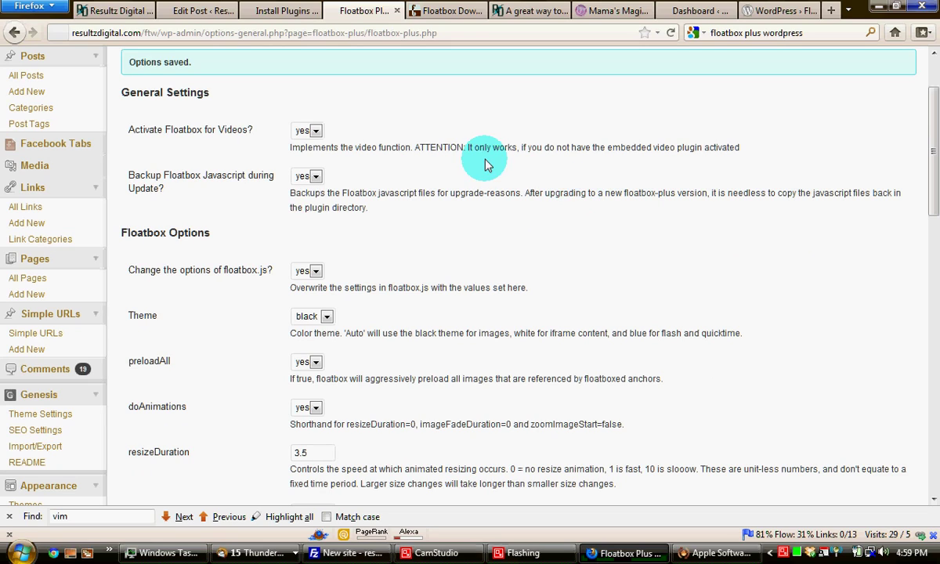
{"action": "left_click", "coordinate": [317, 139]}
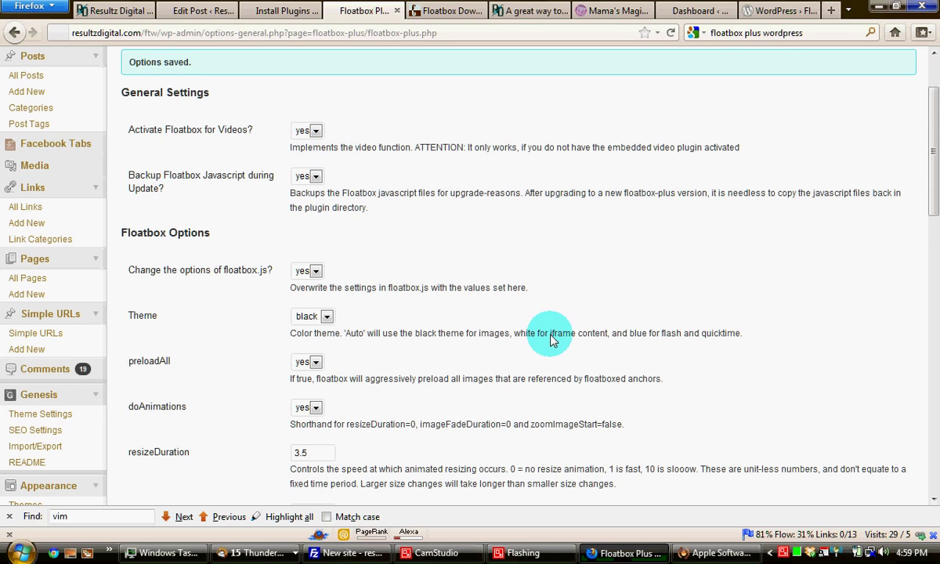
{"action": "scroll", "coordinate": [549, 333], "scroll_direction": "down", "scroll_amount": 2}
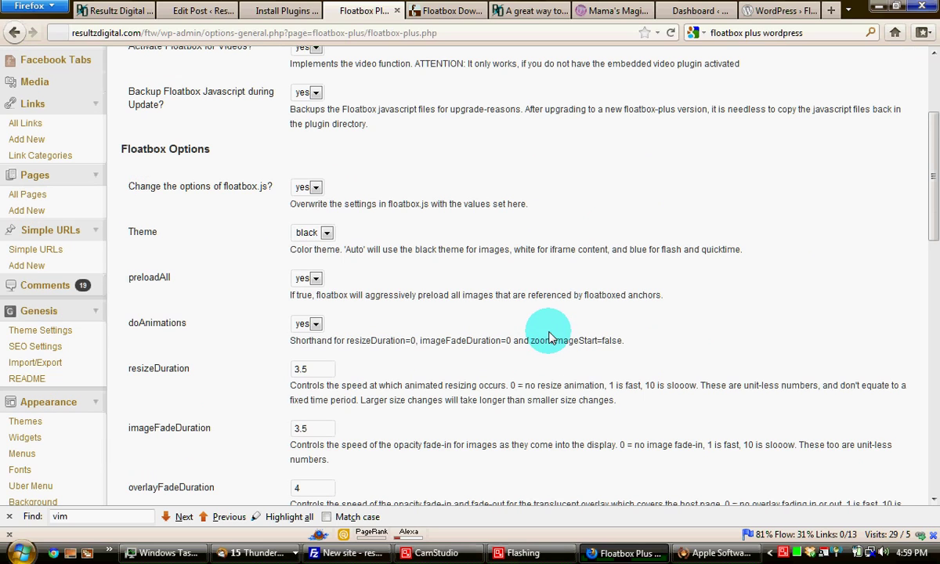
- Try the auto color theme in the Floatbox options, and return the theme to black
{"action": "left_click", "coordinate": [326, 234]}
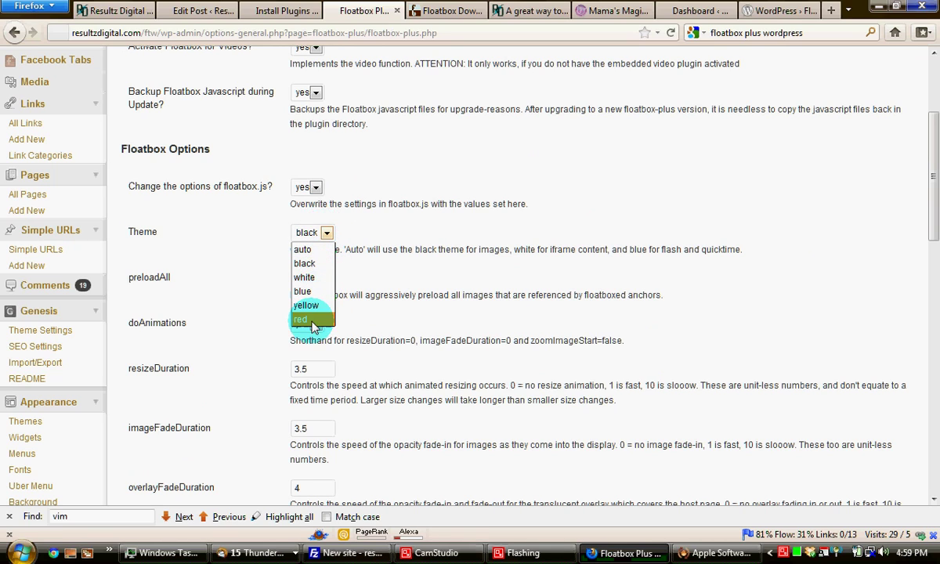
{"action": "left_click", "coordinate": [305, 248]}
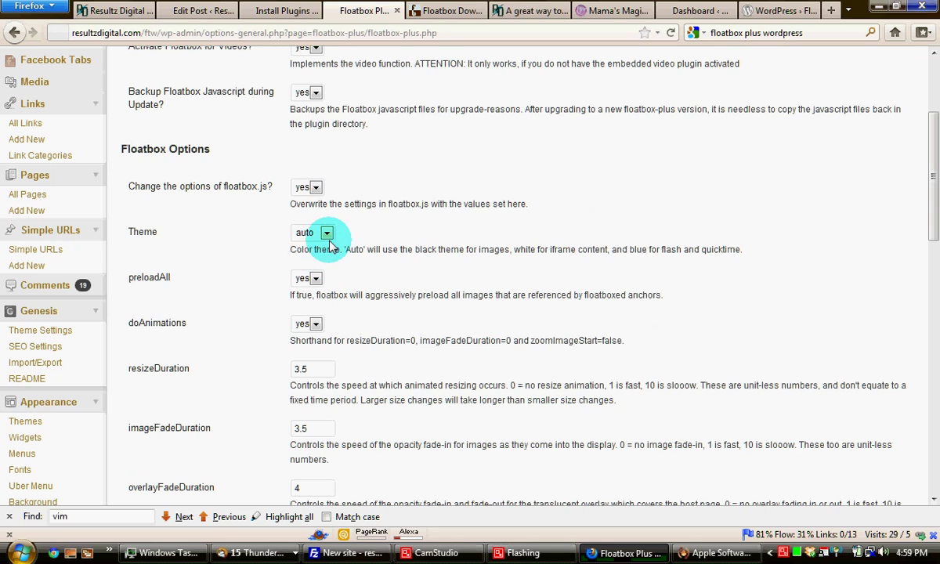
{"action": "left_click", "coordinate": [328, 233]}
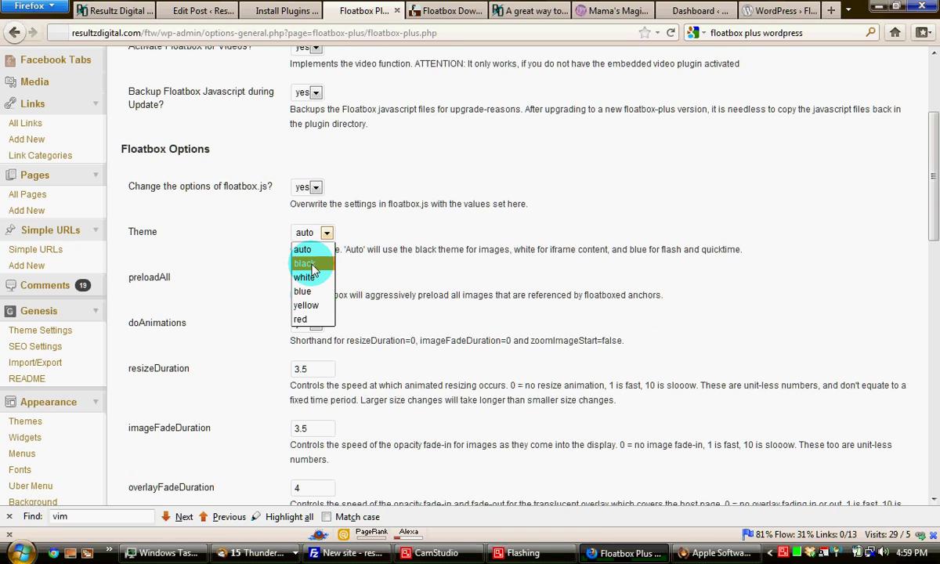
{"action": "left_click", "coordinate": [312, 265]}
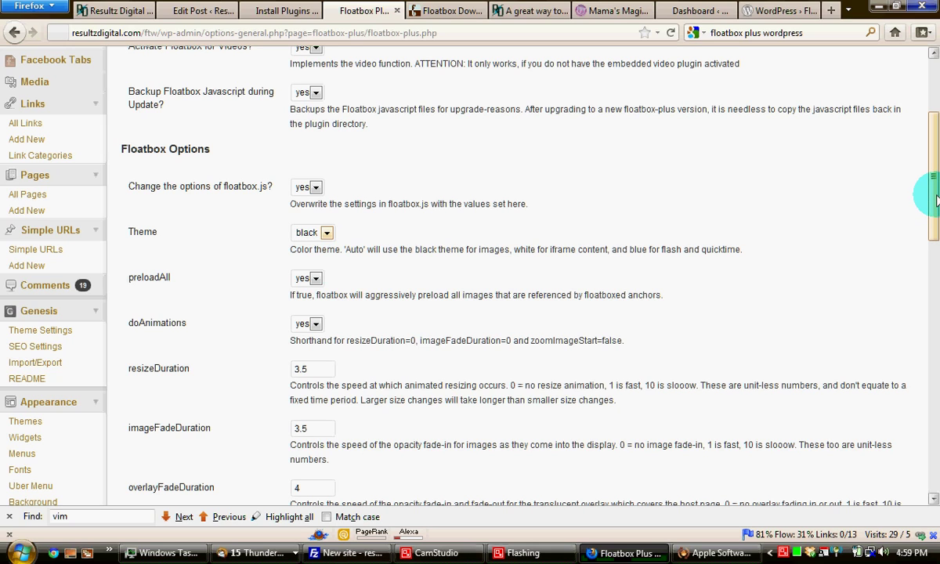
- Examine the plugin's Video Options and compare them with the video shown in the post preview
{"action": "left_click_drag", "start_coordinate": [935, 200], "coordinate": [935, 368]}
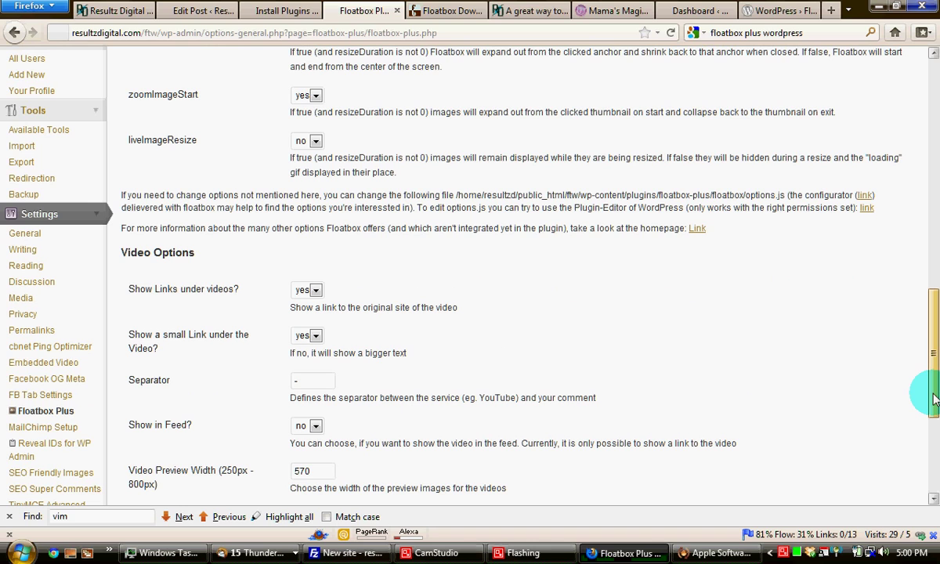
{"action": "scroll", "coordinate": [934, 399], "scroll_direction": "down", "scroll_amount": 2}
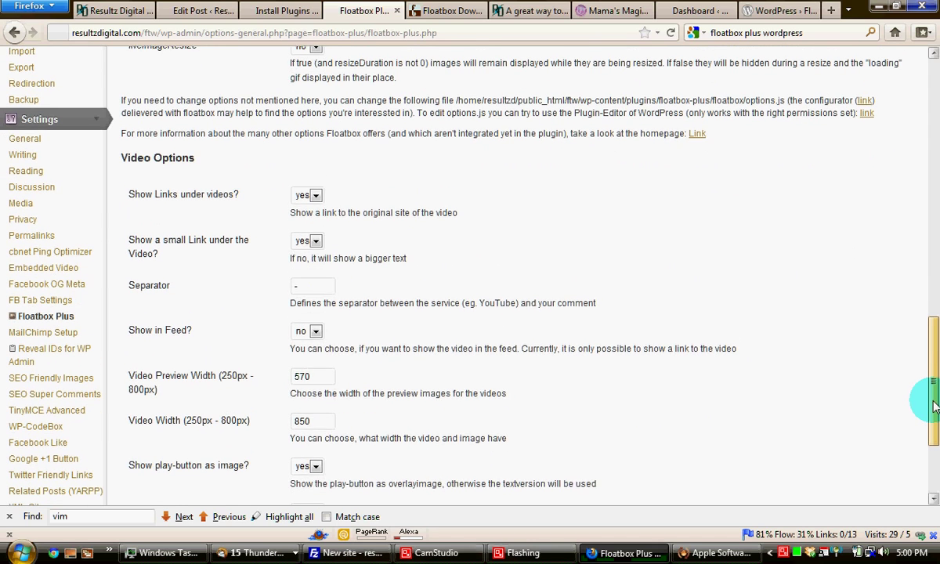
{"action": "left_click", "coordinate": [499, 17]}
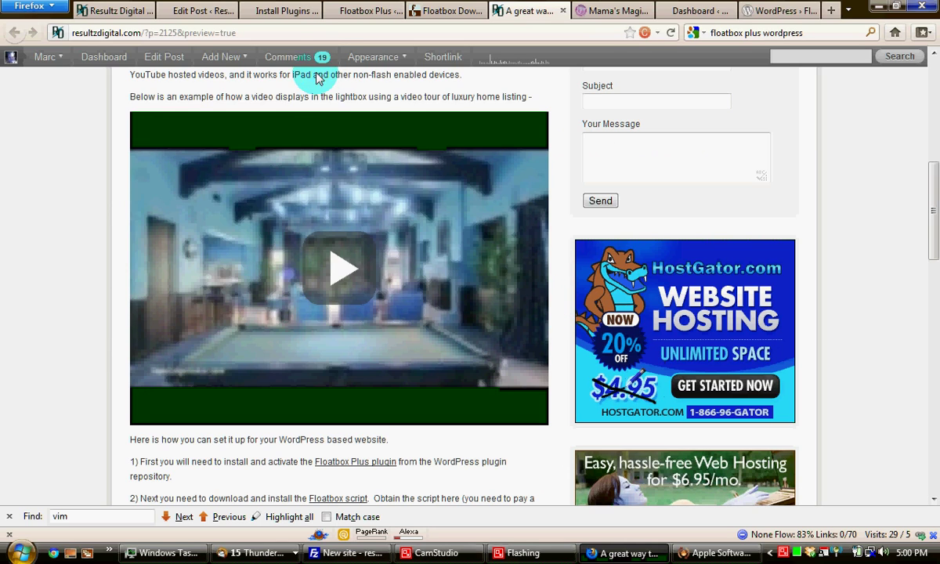
- Return to the Floatbox Plus settings and save the options
{"action": "left_click", "coordinate": [341, 11]}
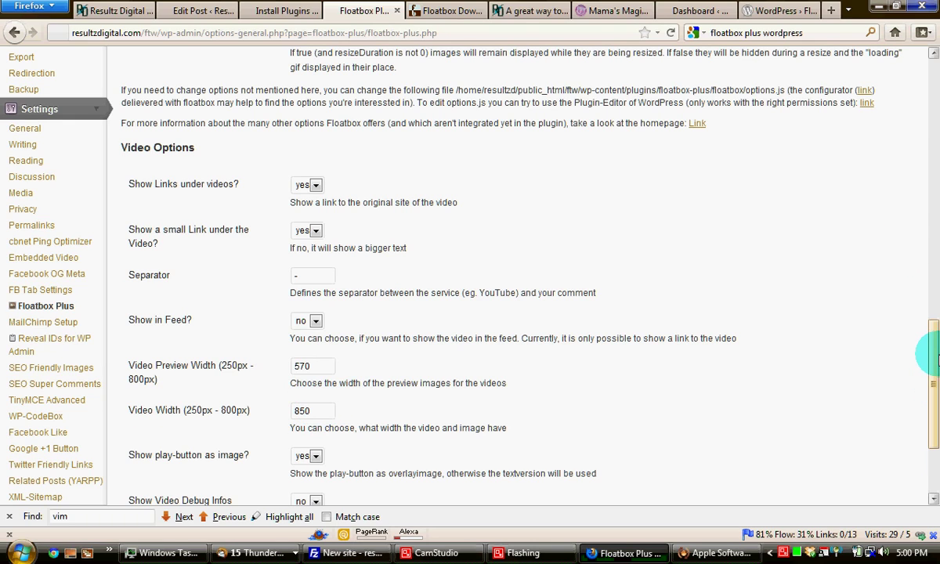
{"action": "left_click_drag", "start_coordinate": [934, 357], "coordinate": [934, 392]}
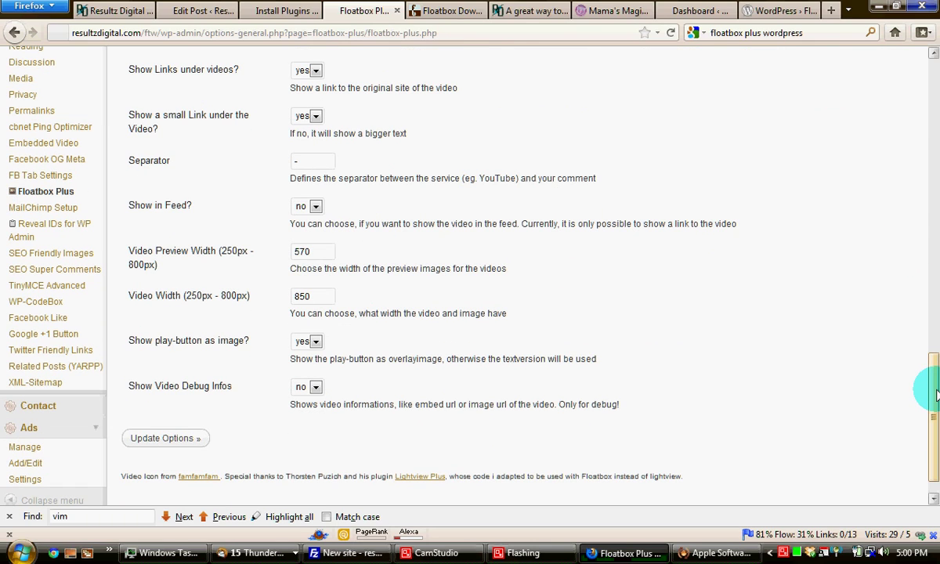
{"action": "left_click", "coordinate": [165, 439]}
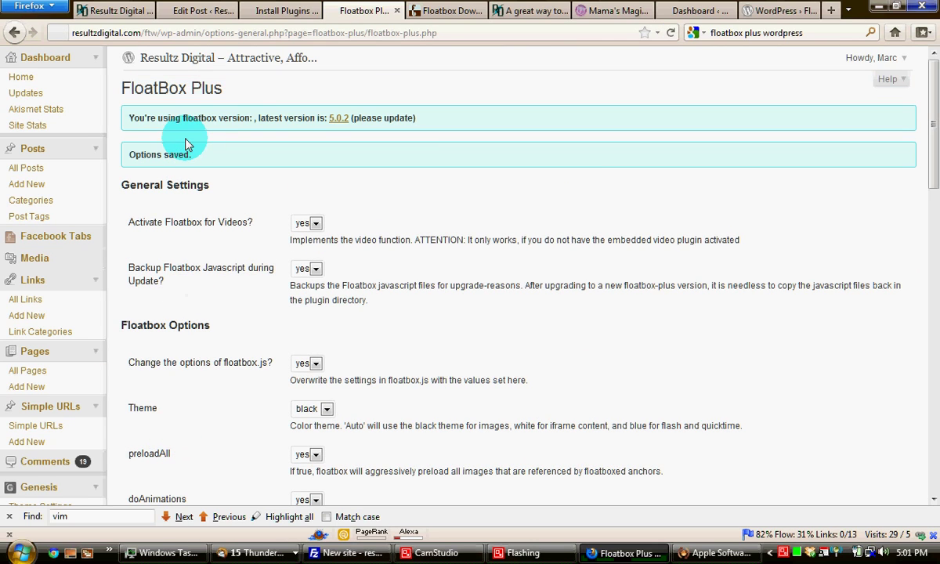
- Go to the editor of the post about showcasing videos with a lightbox effect in WordPress
{"action": "left_click", "coordinate": [192, 12]}
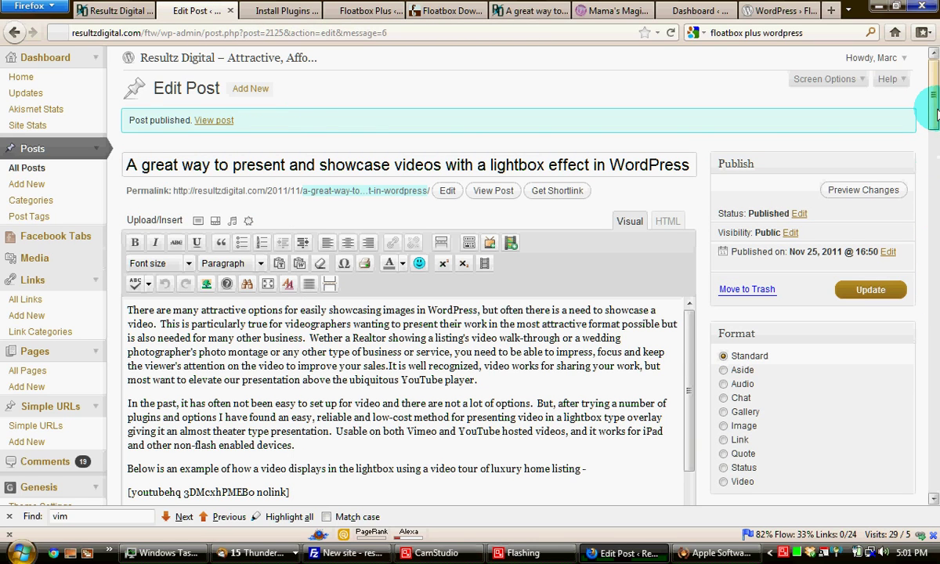
{"action": "scroll", "coordinate": [934, 129], "scroll_direction": "down", "scroll_amount": 3}
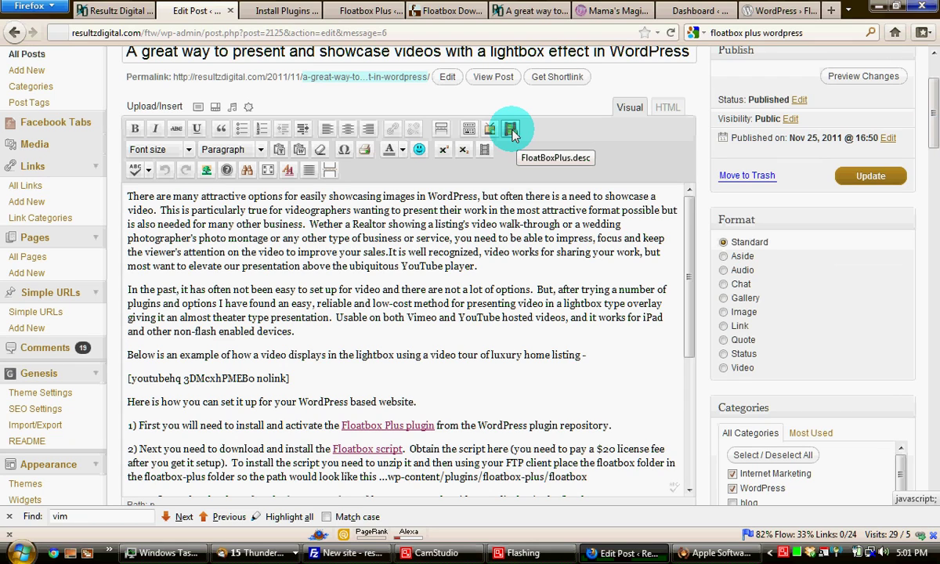
- Try the Floatbox Plus video insertion with YouTube as the portal and the video shown without a link, and close it without inserting
{"action": "left_click", "coordinate": [511, 130]}
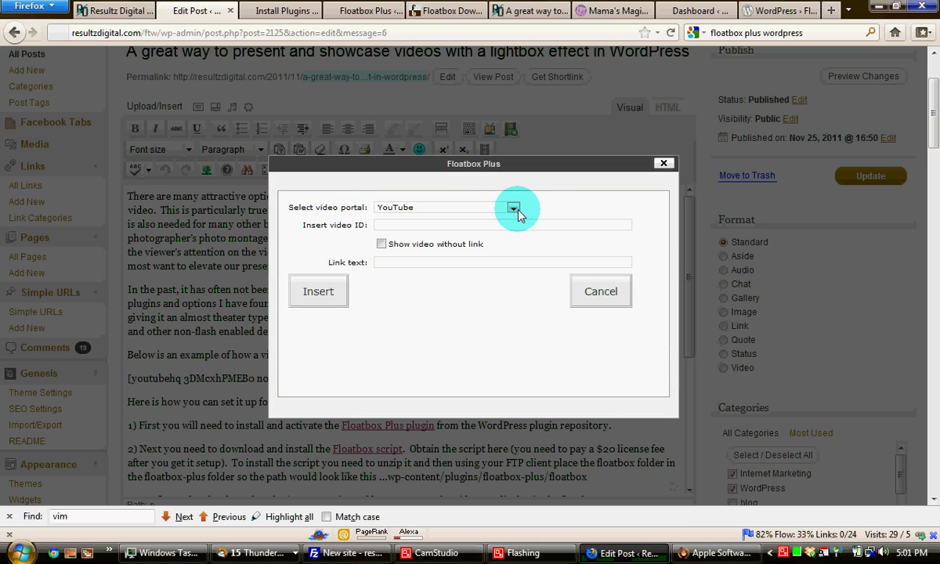
{"action": "left_click", "coordinate": [514, 209]}
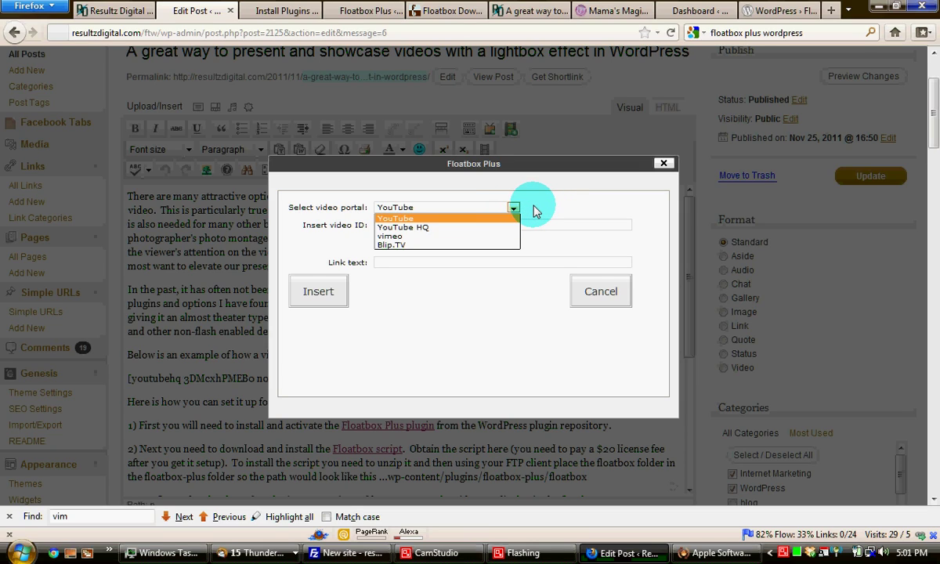
{"action": "left_click", "coordinate": [509, 218]}
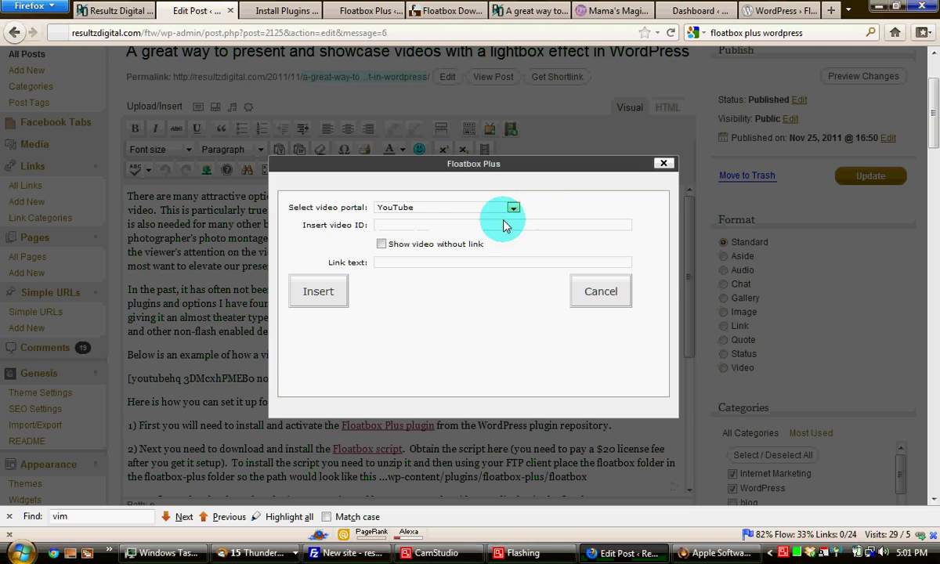
{"action": "left_click", "coordinate": [381, 244]}
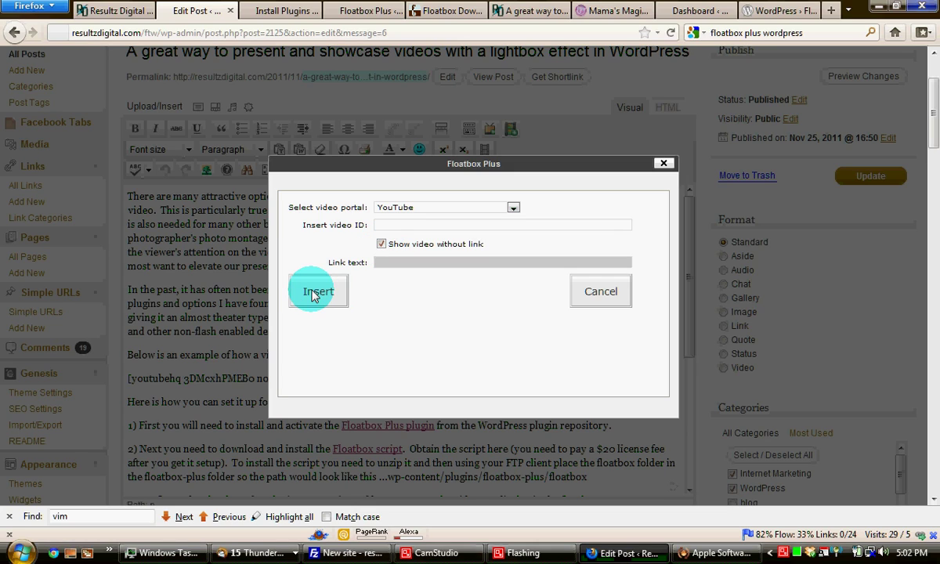
{"action": "left_click", "coordinate": [663, 164]}
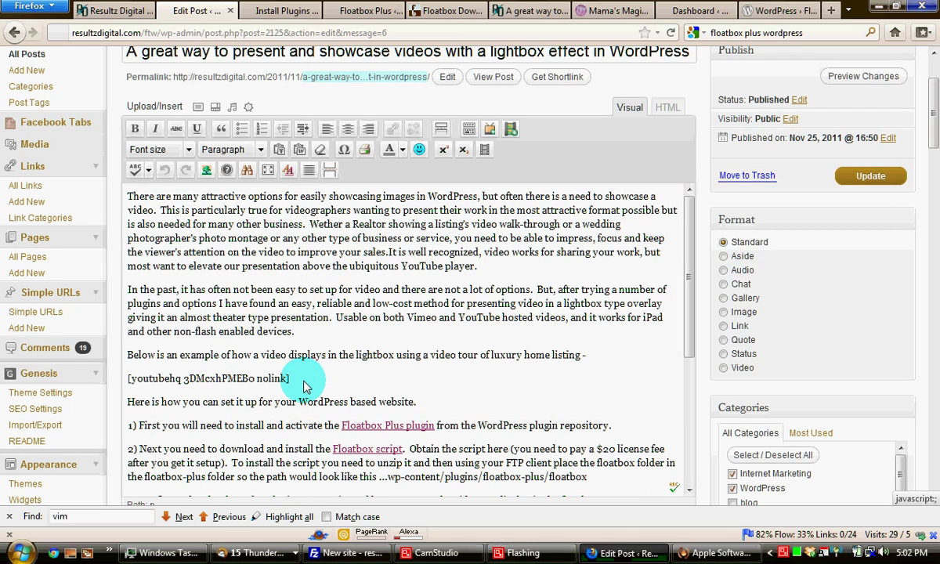
- Select the youtubehq video shortcode with the nolink option in the post body
{"action": "left_click_drag", "start_coordinate": [304, 384], "coordinate": [126, 382]}
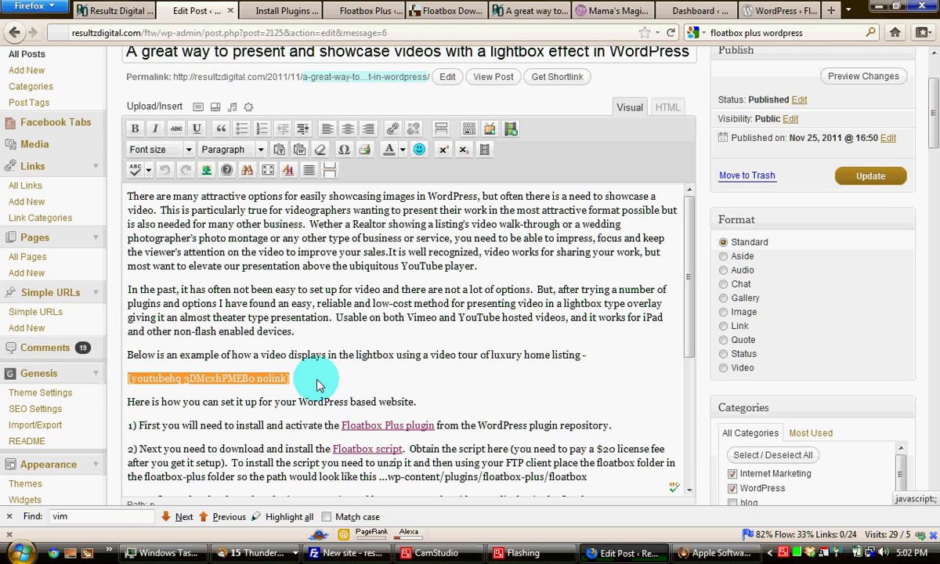
- Examine the parts of the youtubehq shortcode in the post body: the portal keyword, the video ID and the nolink option
{"action": "left_click", "coordinate": [303, 384]}
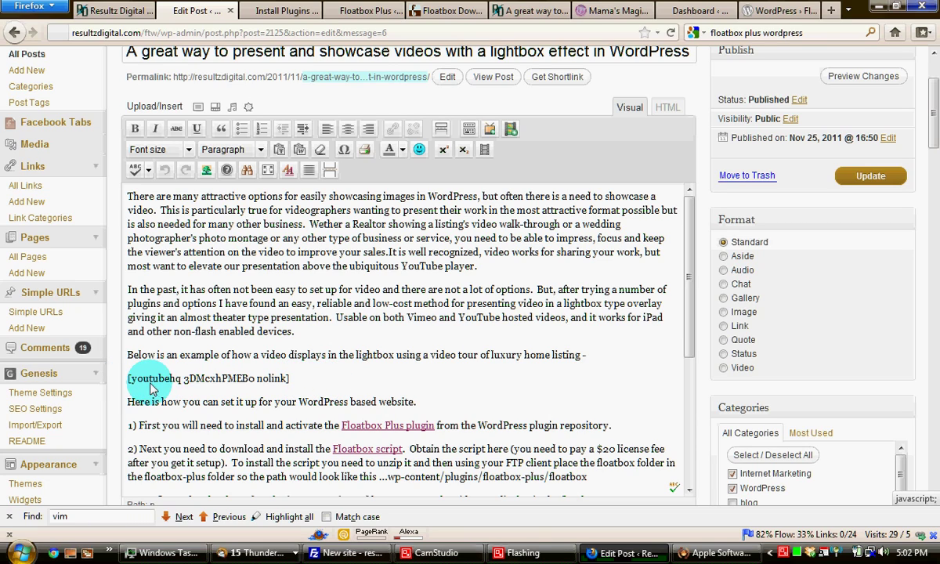
{"action": "left_click_drag", "start_coordinate": [185, 383], "coordinate": [253, 384]}
{"action": "left_click", "coordinate": [251, 383]}
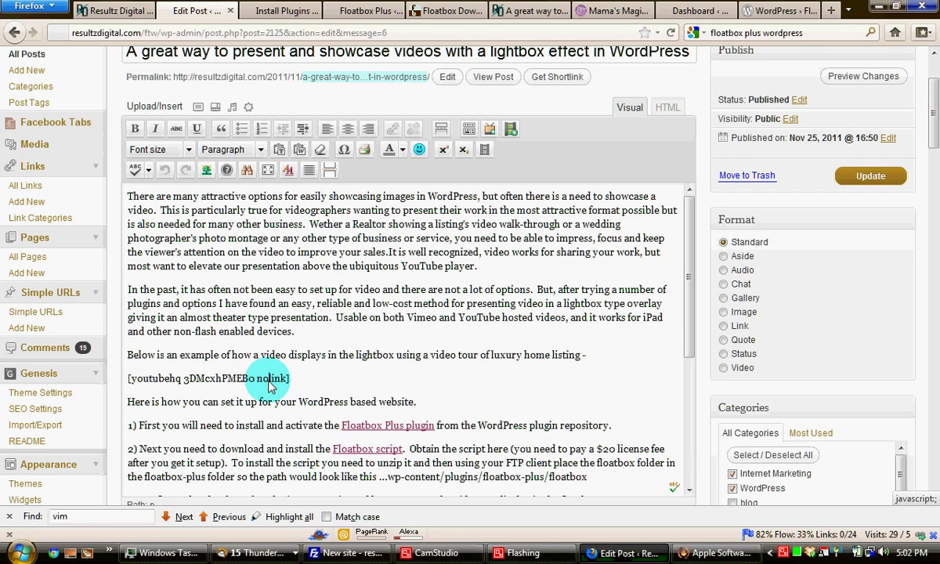
{"action": "left_click", "coordinate": [267, 383]}
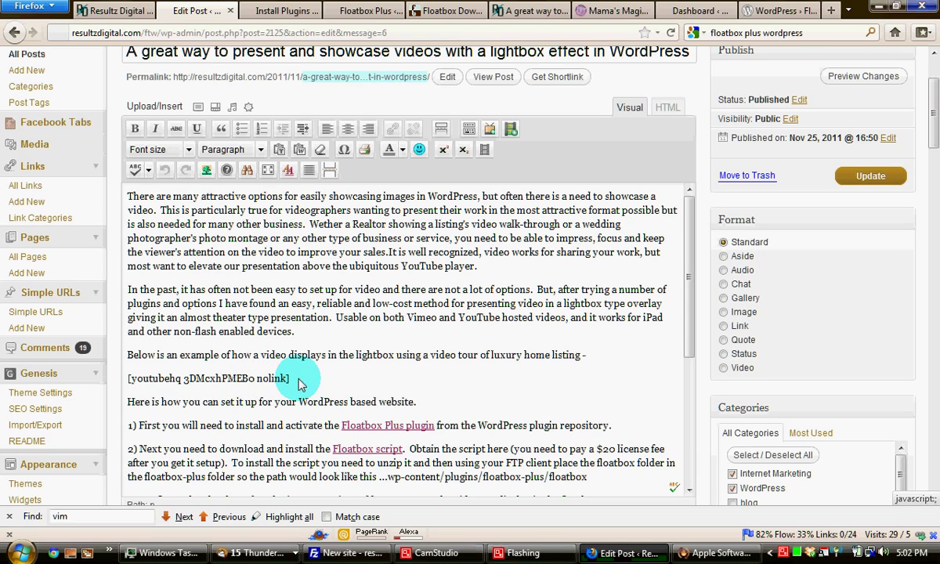
{"action": "left_click", "coordinate": [300, 383]}
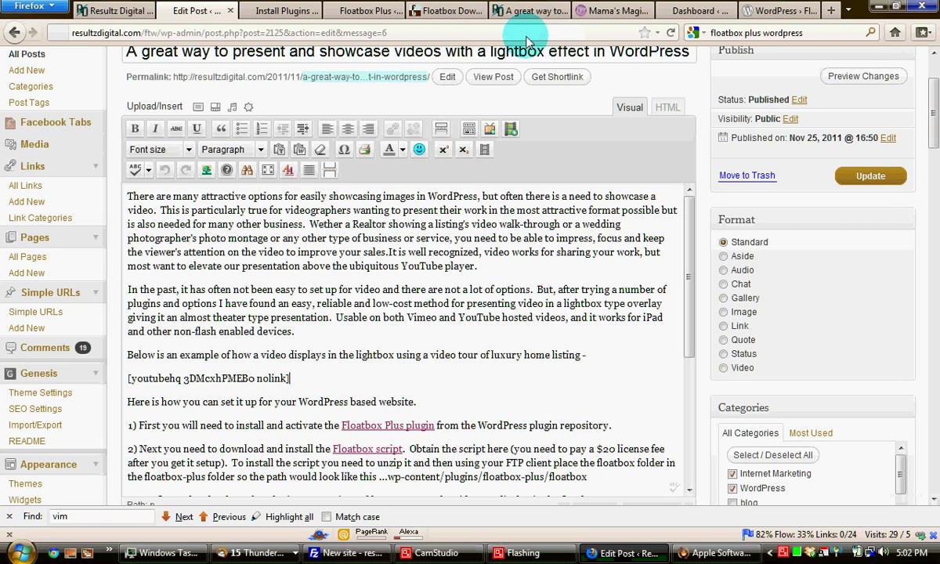
- Play the luxury home tour video in the lightbox on the post's preview page, close it and review the post from its title
{"action": "left_click", "coordinate": [526, 12]}
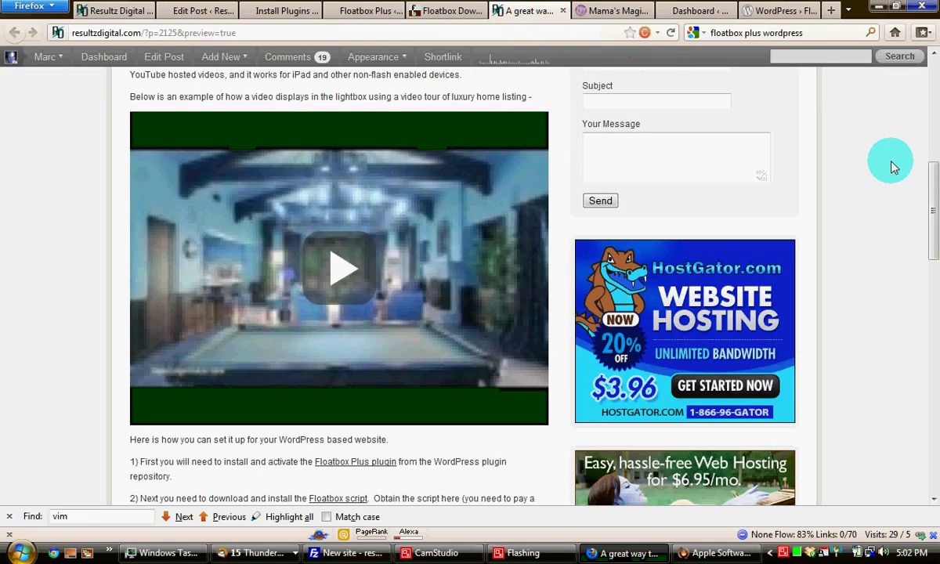
{"action": "mouse_move", "coordinate": [934, 220]}
{"action": "left_mouse_down"}
{"action": "mouse_move", "coordinate": [932, 168]}
{"action": "mouse_move", "coordinate": [935, 206]}
{"action": "left_mouse_up"}
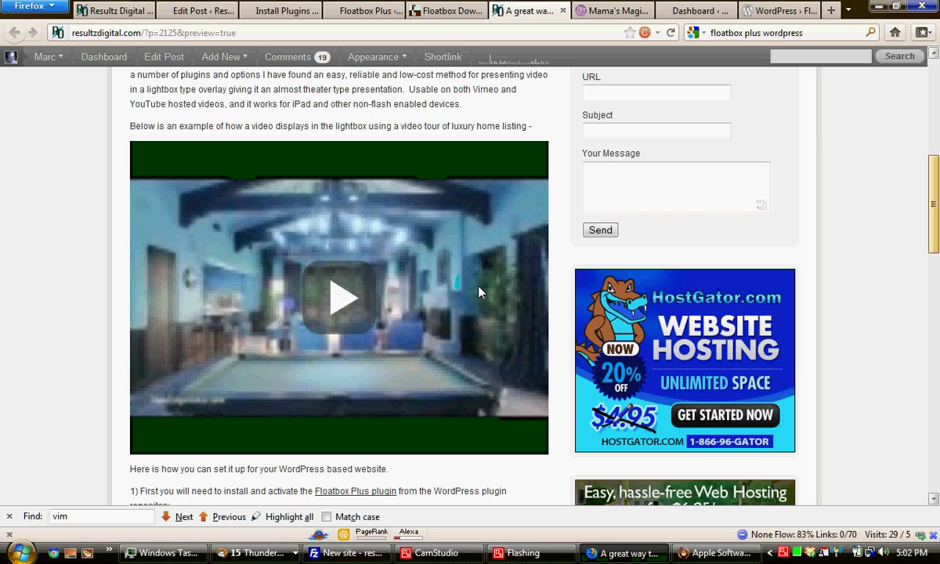
{"action": "left_click", "coordinate": [339, 304]}
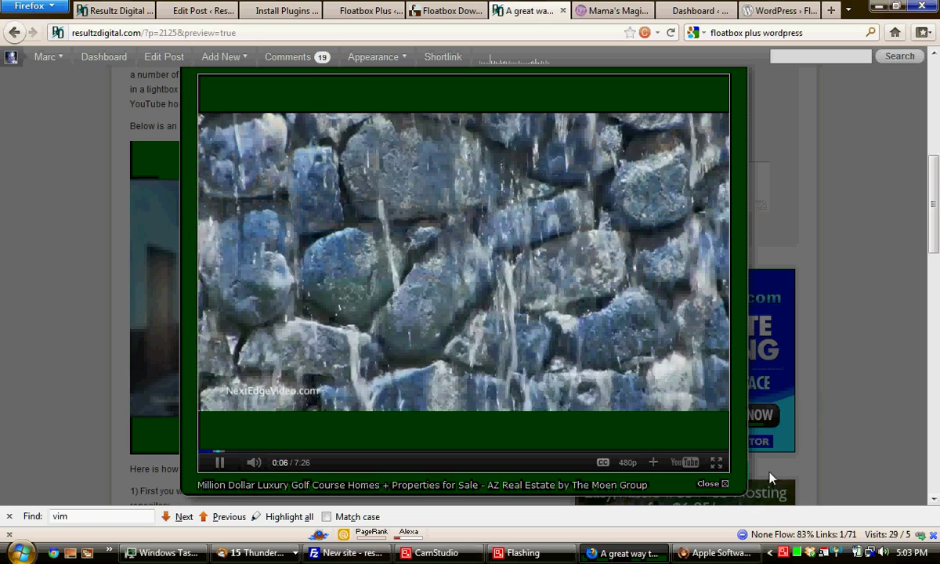
{"action": "left_click", "coordinate": [709, 485]}
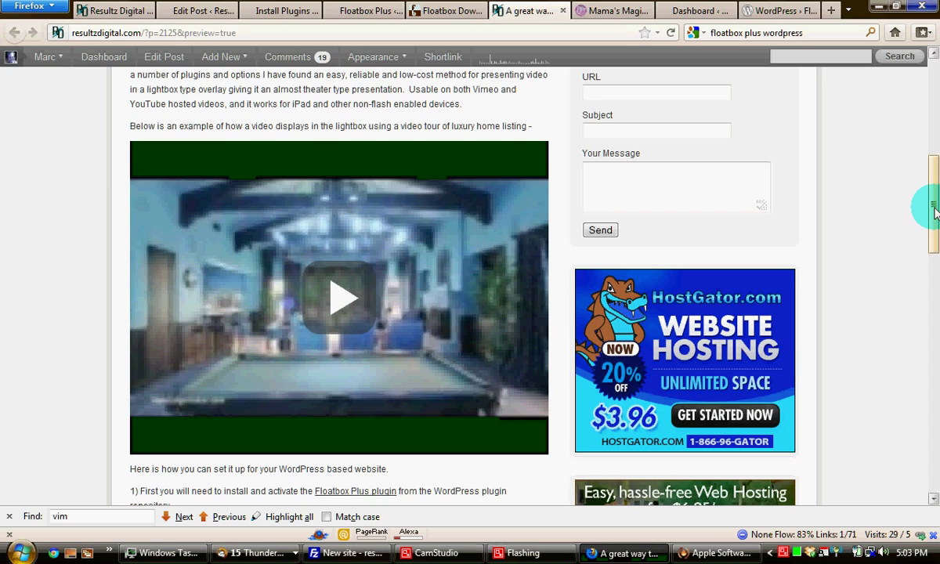
{"action": "left_click_drag", "start_coordinate": [934, 204], "coordinate": [934, 160]}
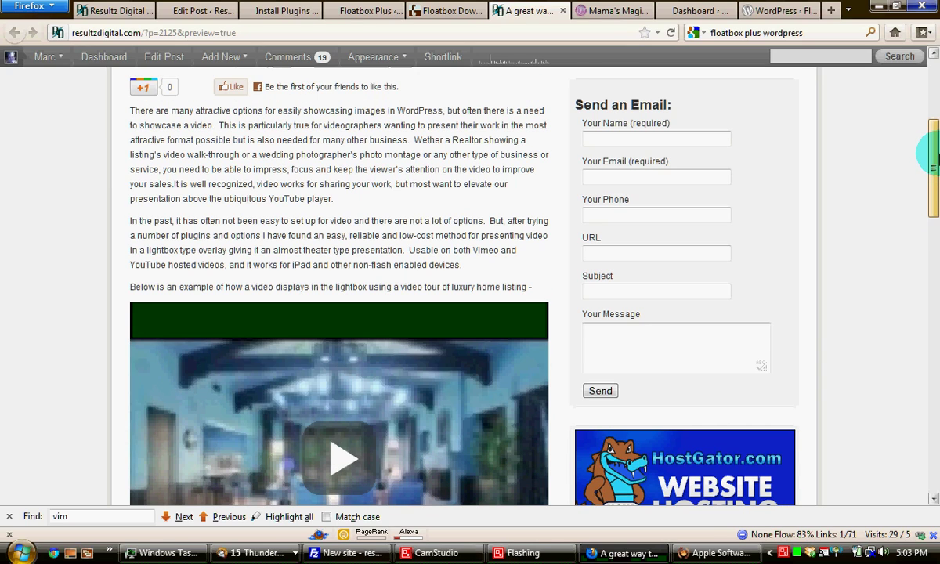
{"action": "scroll", "coordinate": [934, 163], "scroll_direction": "up", "scroll_amount": 2}
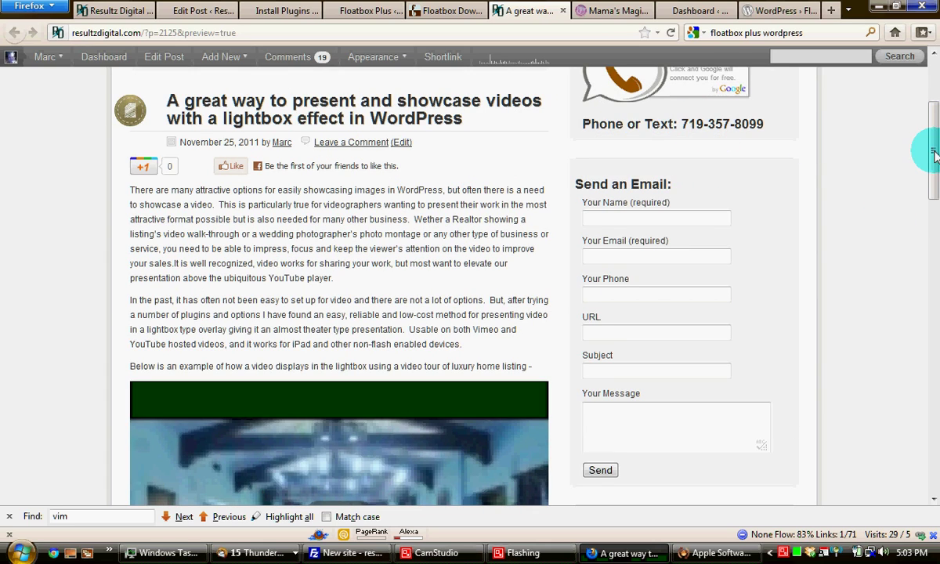